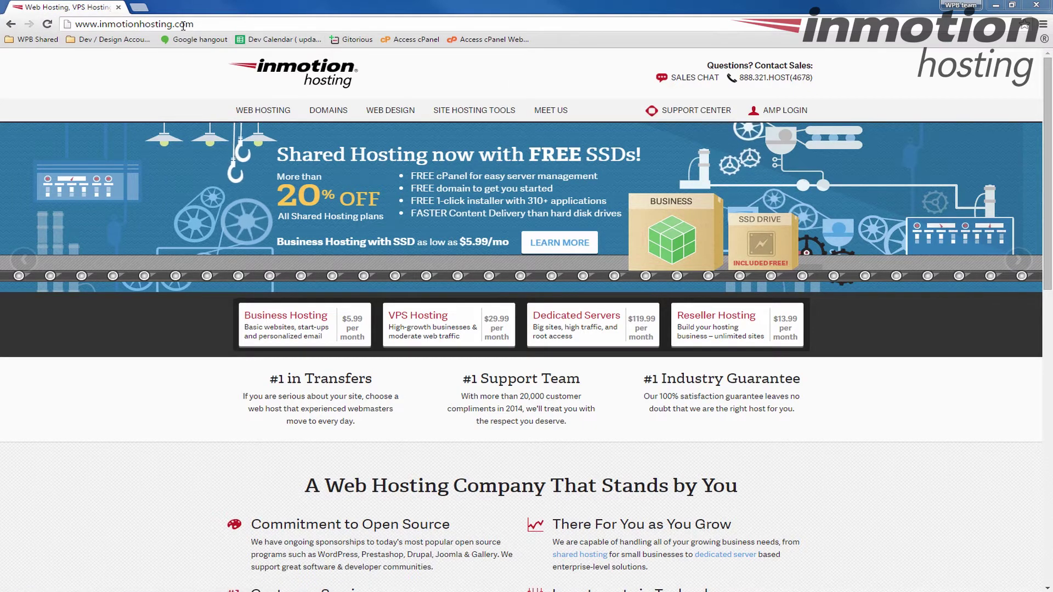
# Step: Log in to the AMP customer panel with the account email and password
pyautogui.click(793, 115)
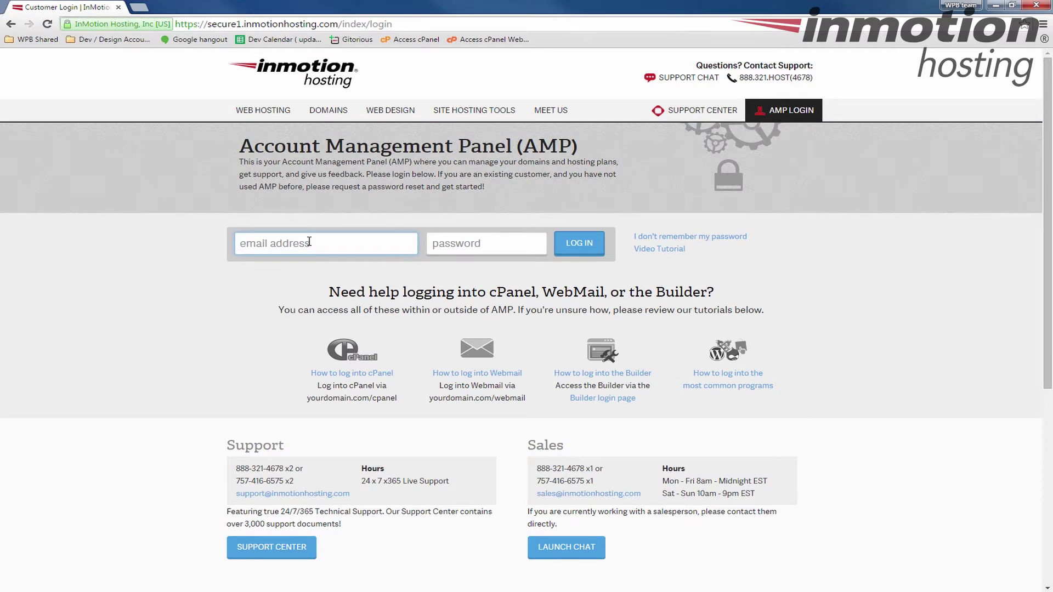
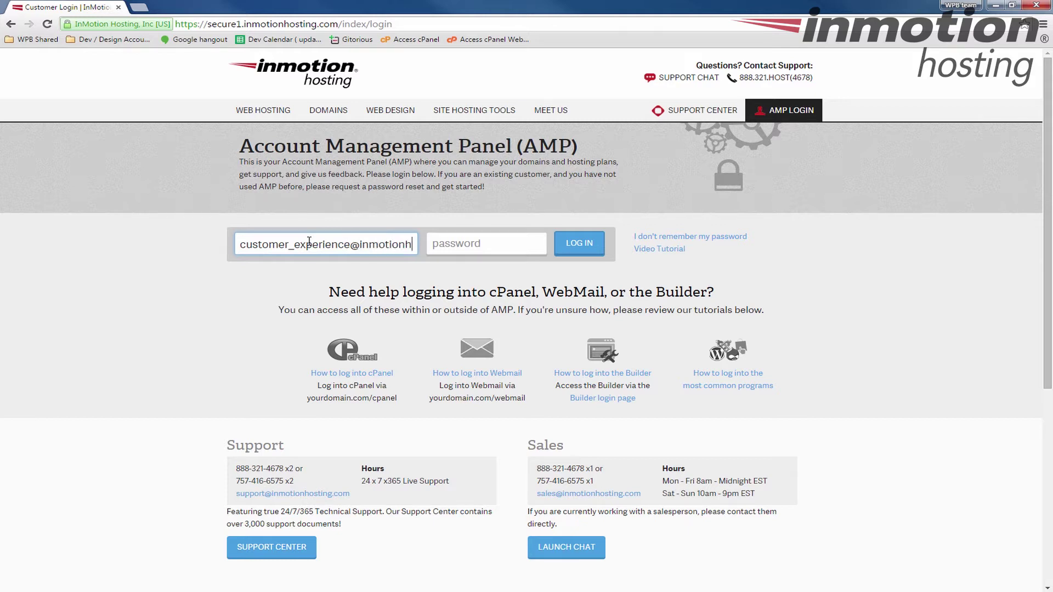
pyautogui.press('Tab')
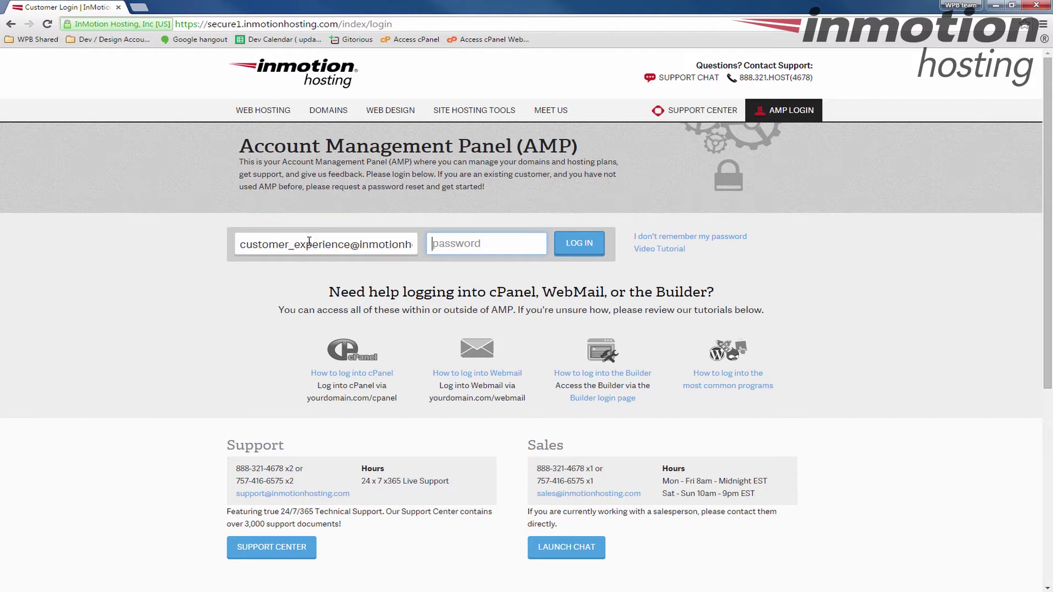
pyautogui.write('***')
pyautogui.press('Return')
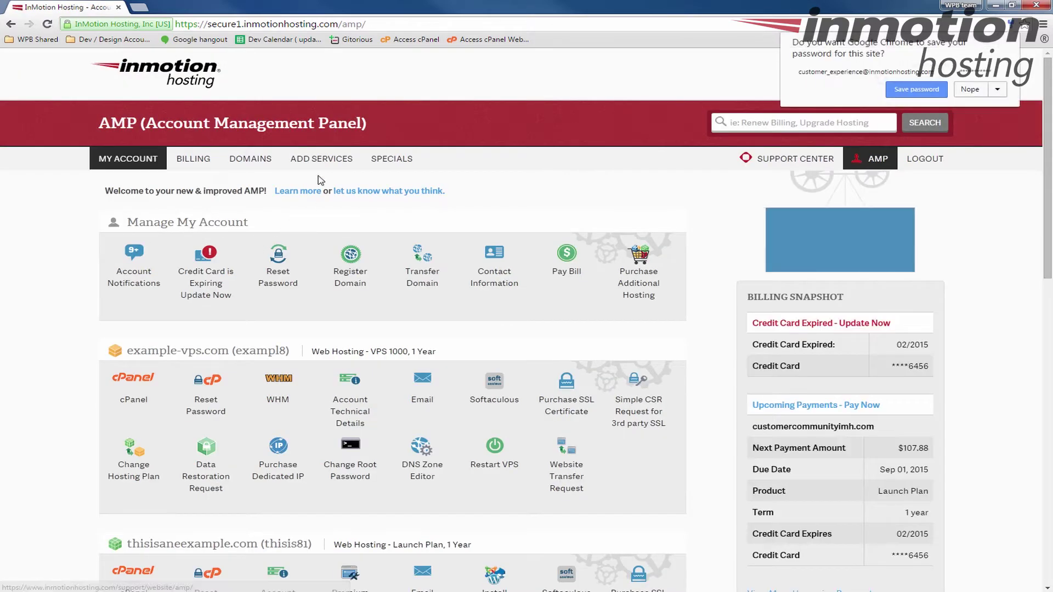
pyautogui.scroll(-1, 319, 180)
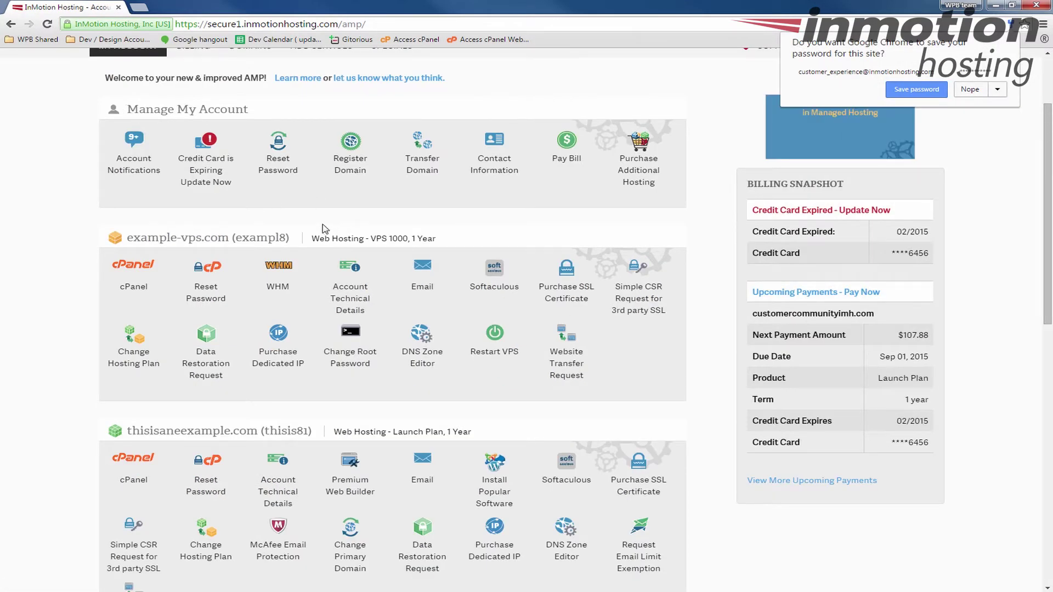
pyautogui.scroll(-2, 169, 125)
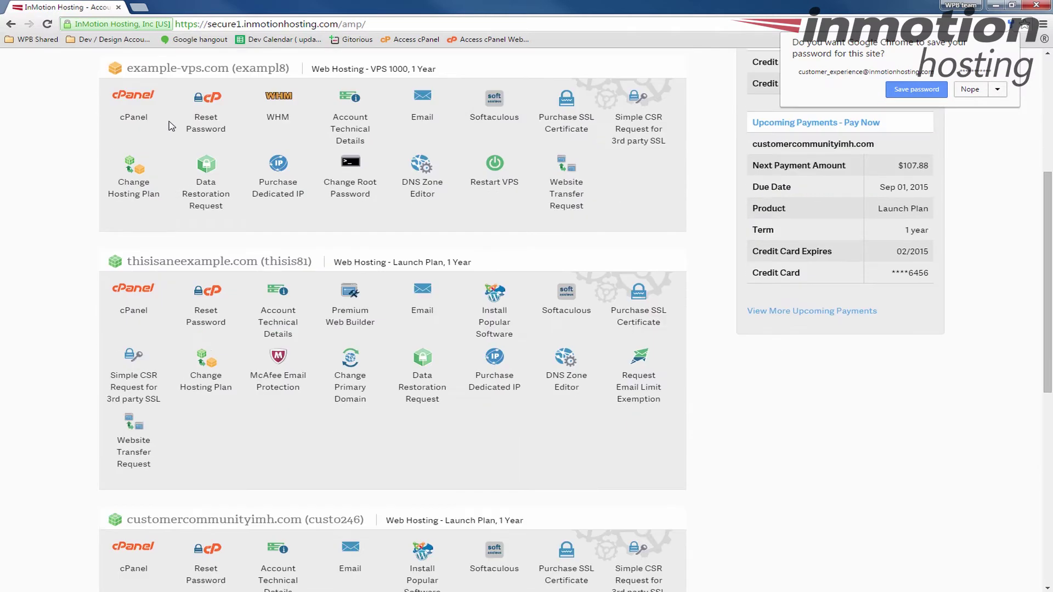
pyautogui.scroll(2, 169, 125)
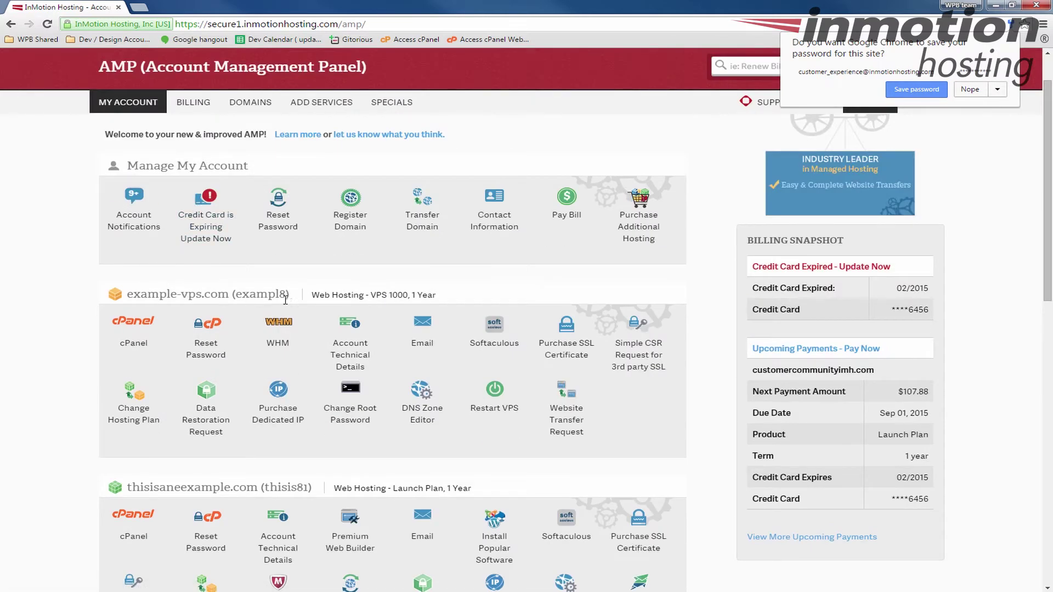
pyautogui.scroll(-3, 285, 299)
pyautogui.scroll(-3, 189, 206)
pyautogui.scroll(-2, 198, 207)
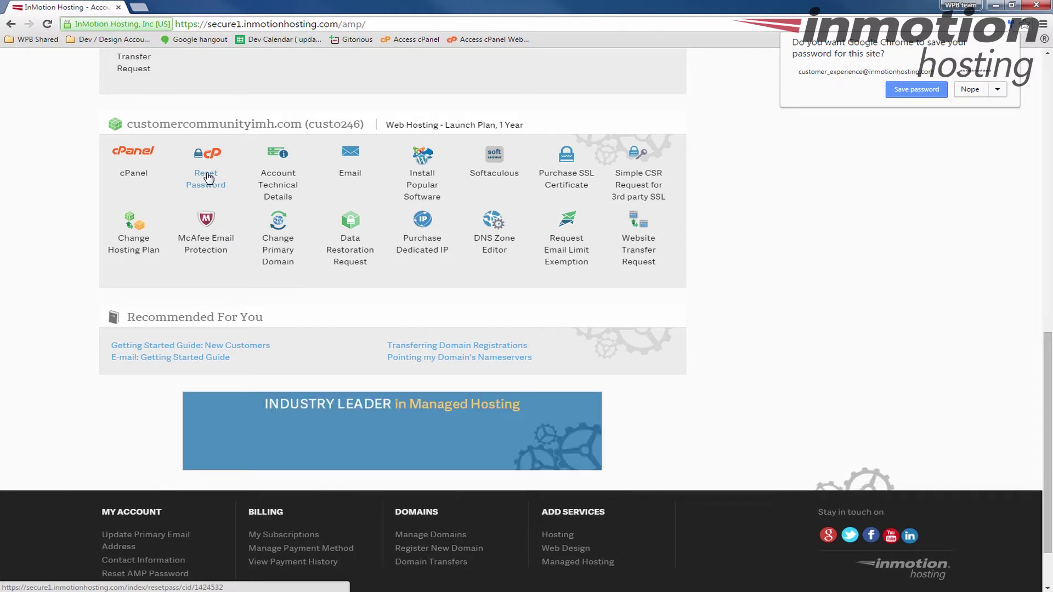
# Step: Decline Chrome's offer to save the AMP login password
pyautogui.click(971, 93)
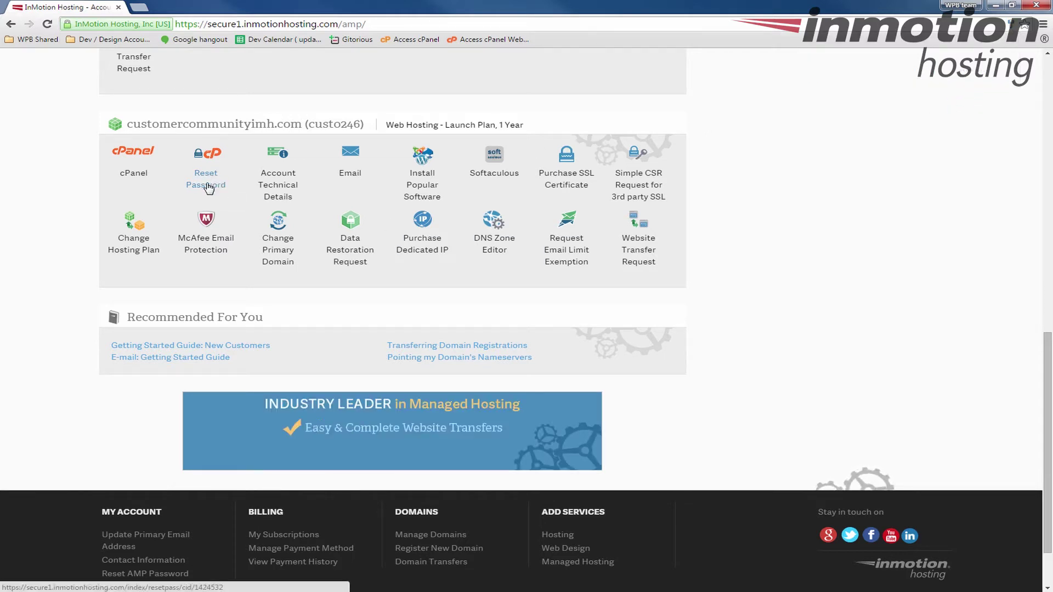
pyautogui.click(208, 187)
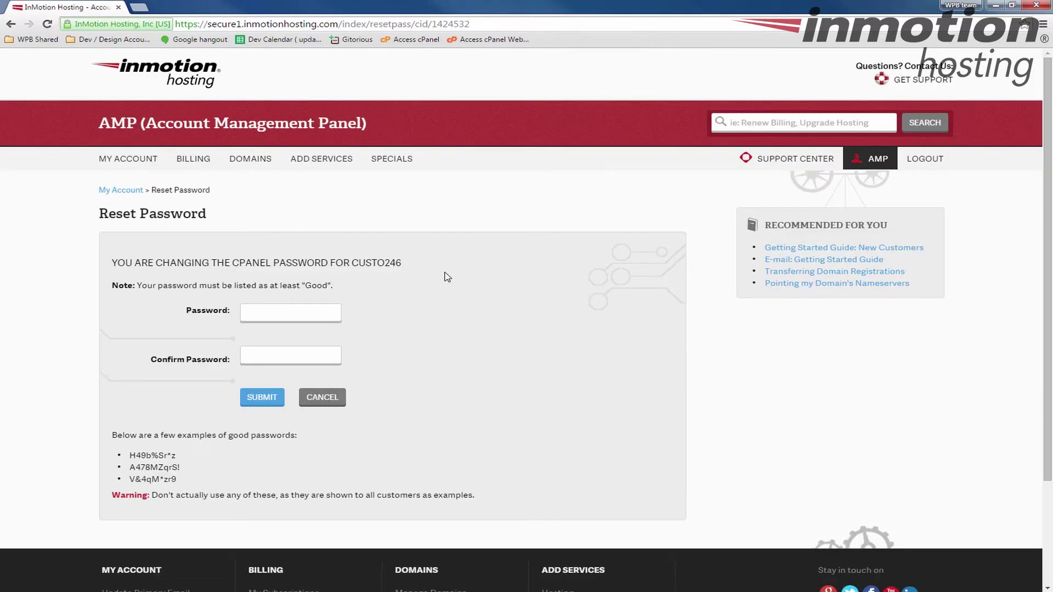
pyautogui.scroll(-2, 445, 277)
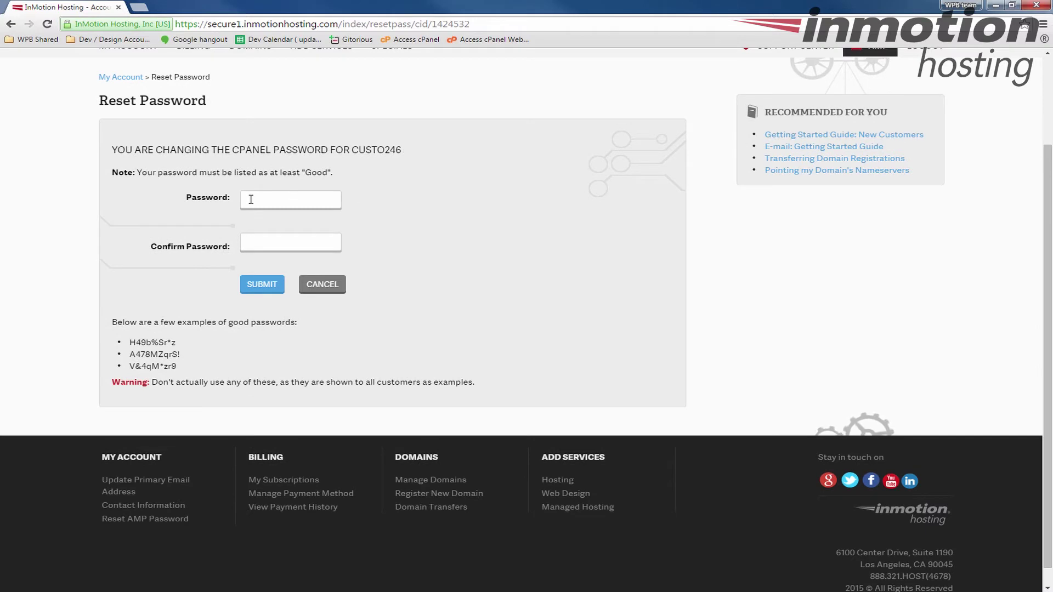
pyautogui.click(252, 198)
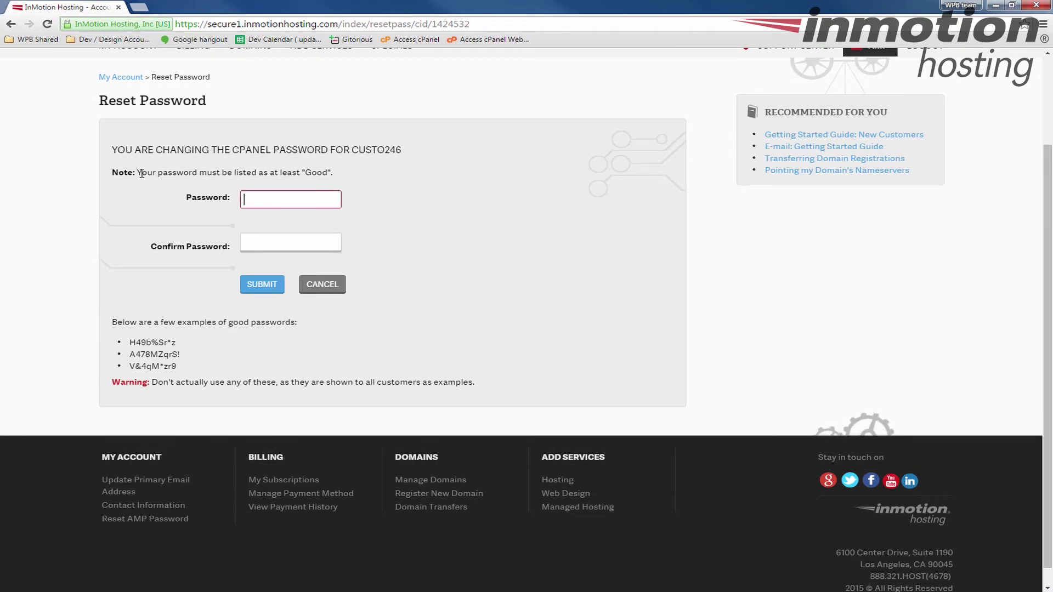
pyautogui.moveTo(140, 174); pyautogui.dragTo(340, 176)
pyautogui.click(292, 202)
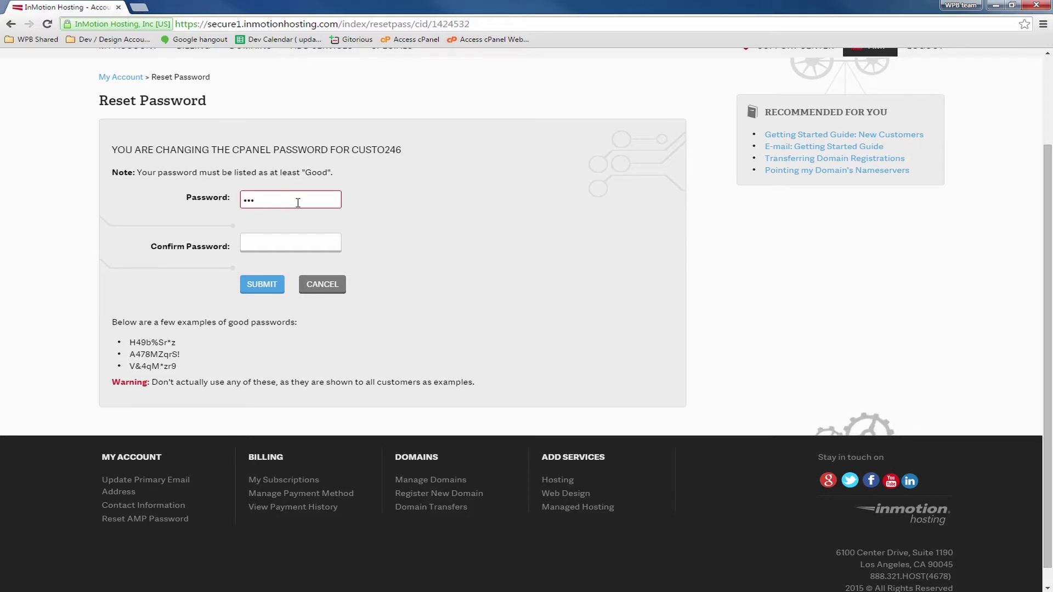
# Step: Confirm the new cPanel password and submit the reset
pyautogui.press('Tab')
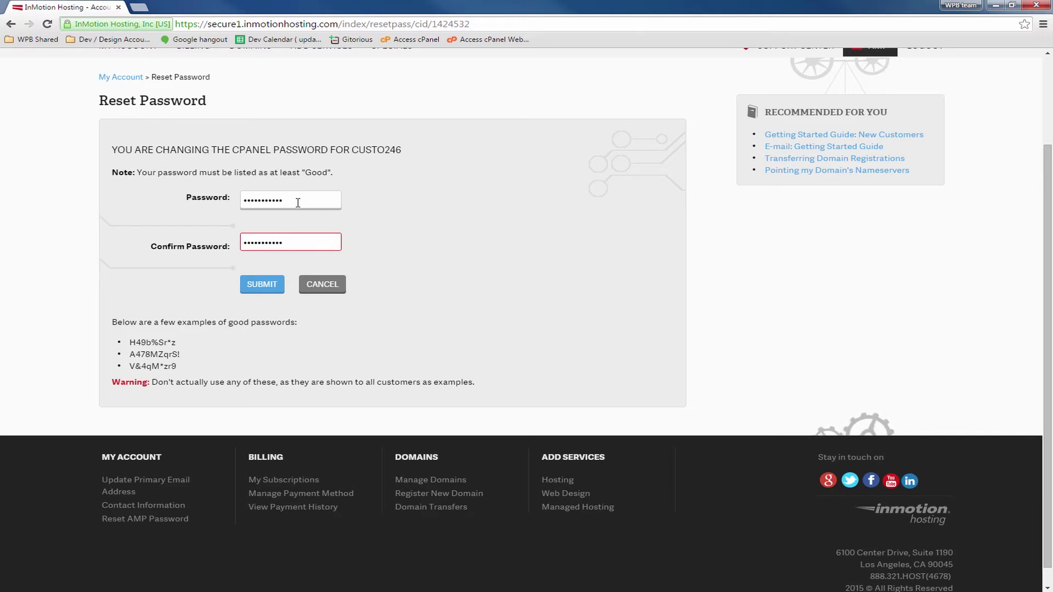
pyautogui.click(263, 290)
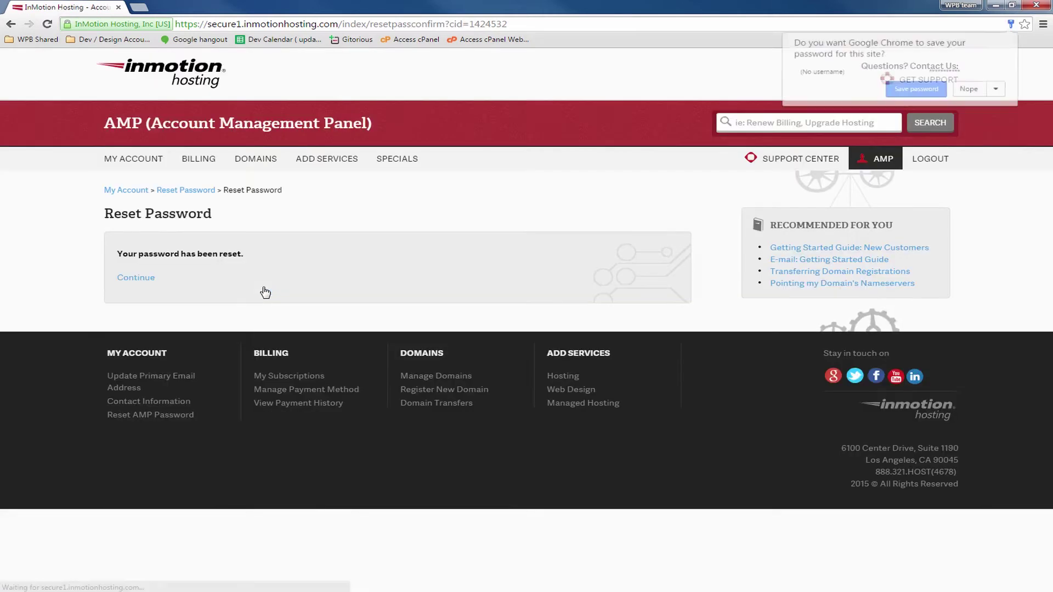
# Step: Check the 'Your password has been reset.' message and return to MY ACCOUNT
pyautogui.moveTo(305, 251); pyautogui.dragTo(117, 254)
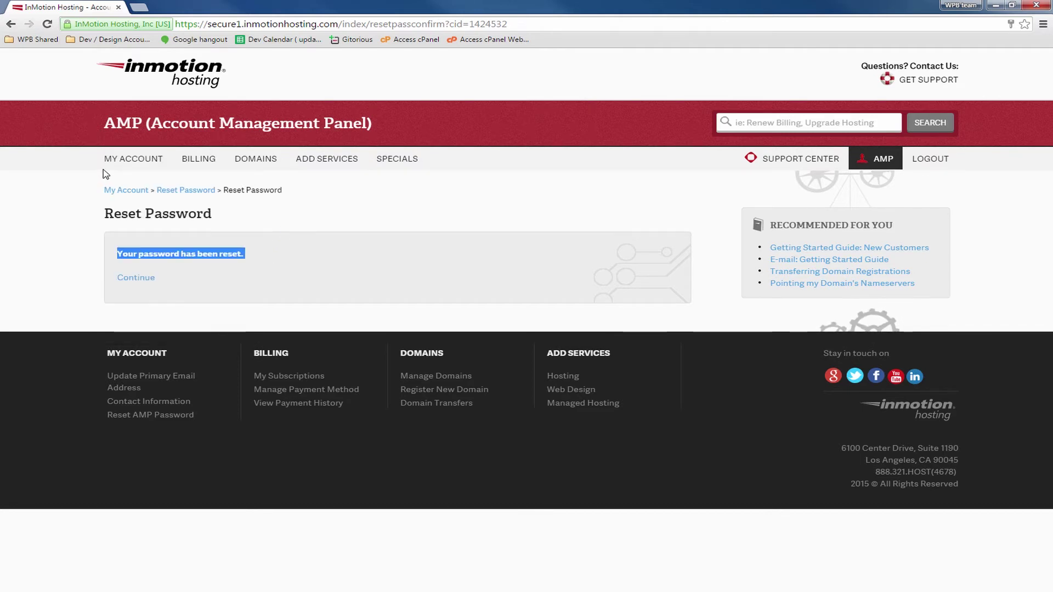
pyautogui.click(135, 159)
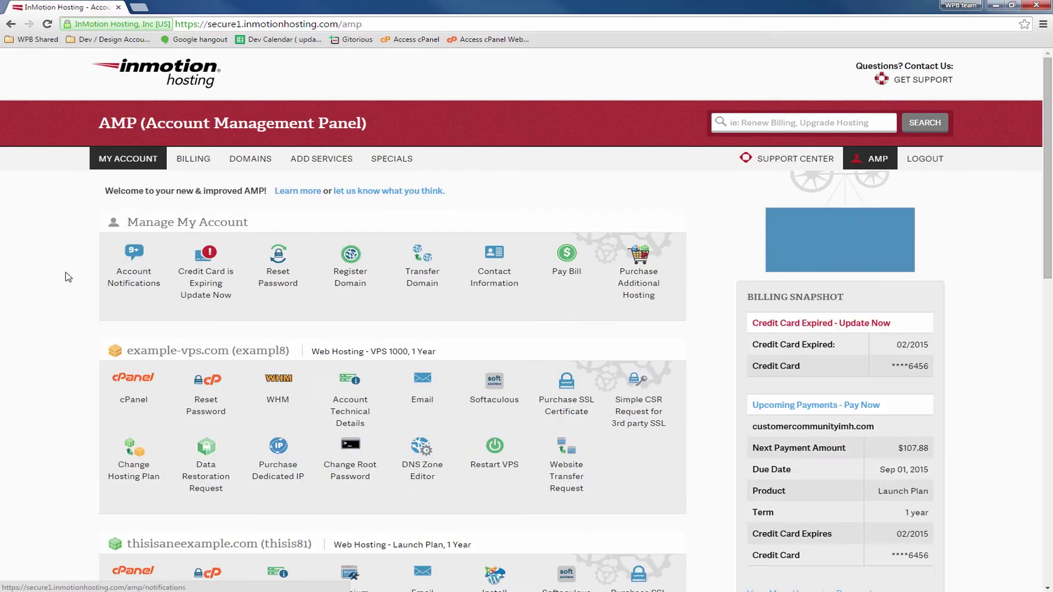
pyautogui.scroll(-3, 72, 251)
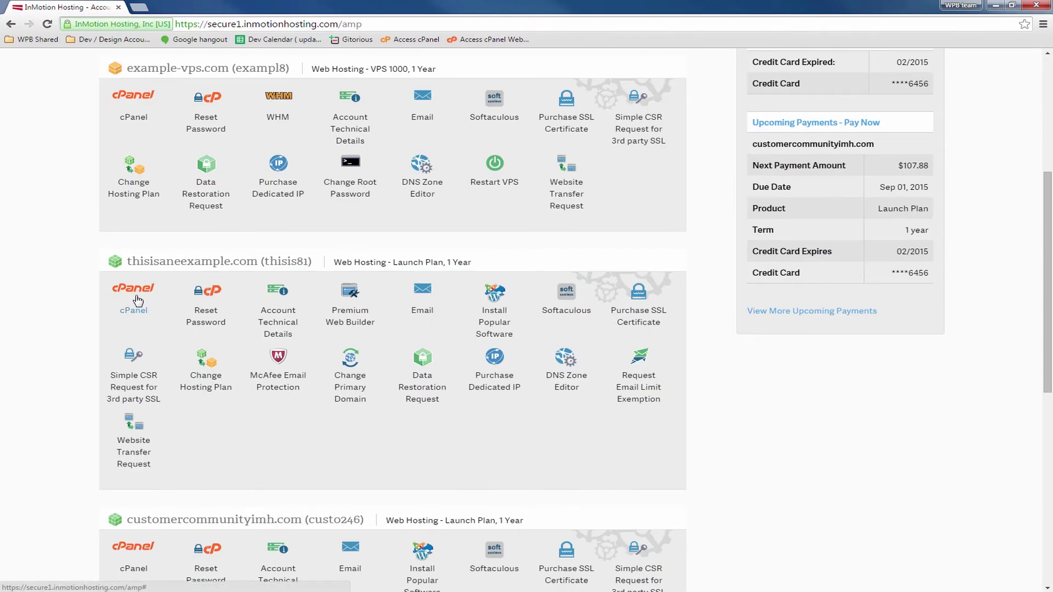
pyautogui.scroll(-5, 126, 286)
pyautogui.scroll(-1, 126, 285)
pyautogui.scroll(2, 182, 222)
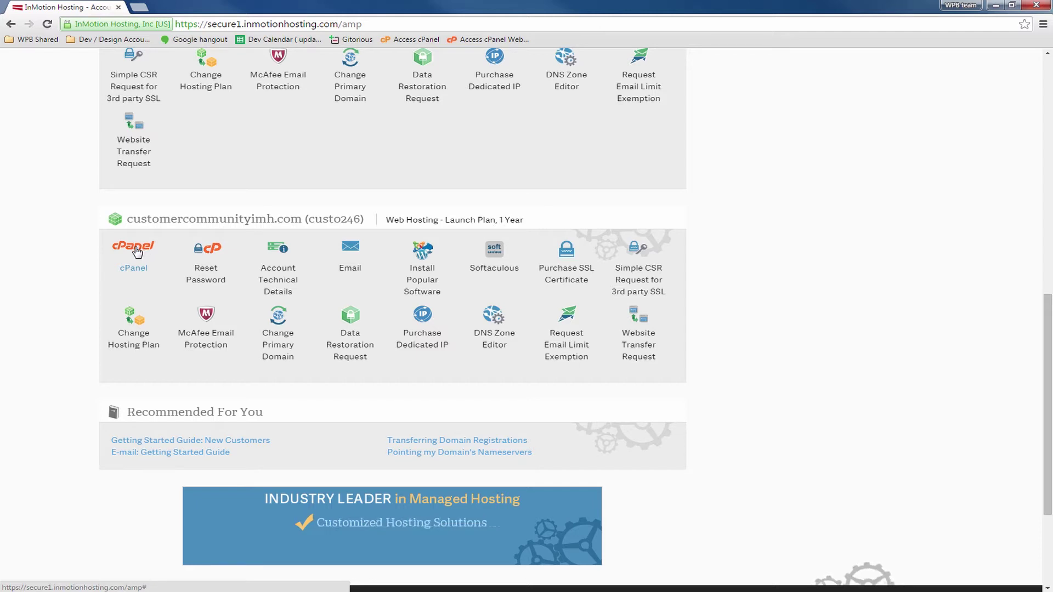
# Step: Launch cPanel for customercommunityimh.com from the AMP dashboard
pyautogui.click(136, 251)
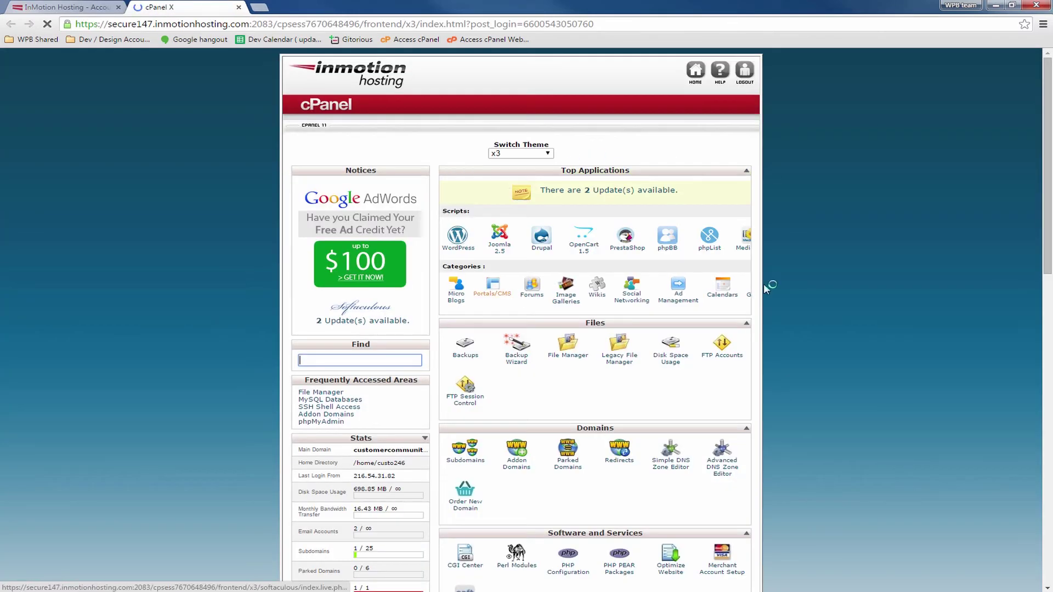
pyautogui.scroll(-3, 821, 280)
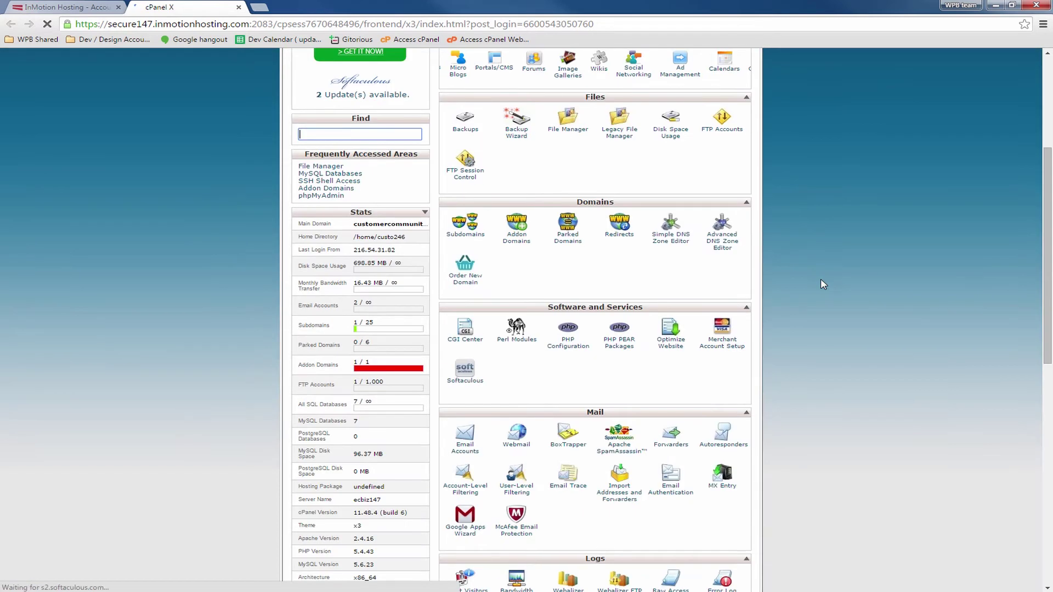
pyautogui.scroll(-2, 821, 279)
pyautogui.scroll(-3, 821, 280)
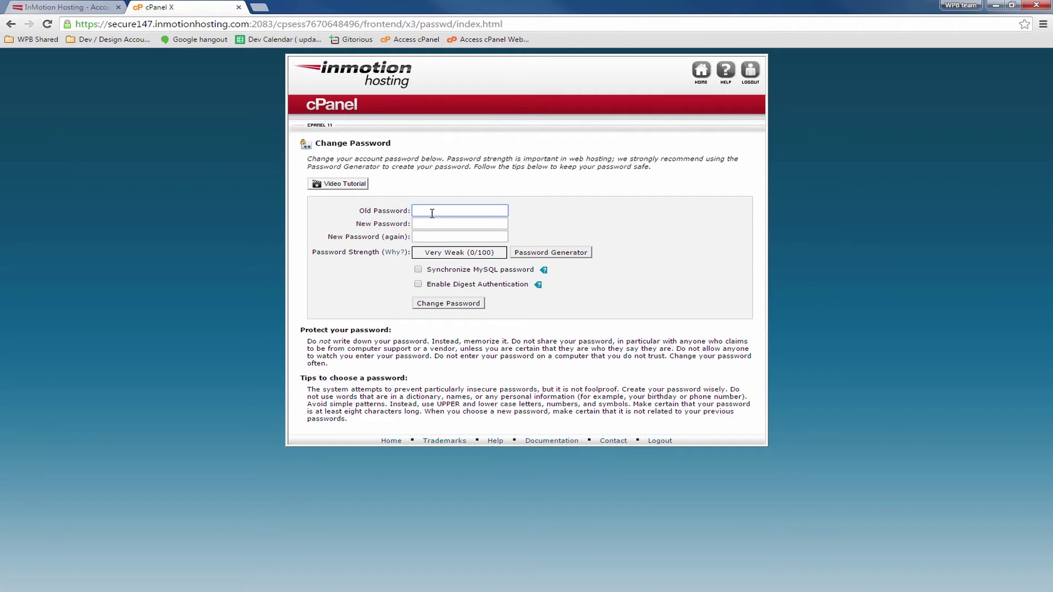
pyautogui.write('***')
# Step: Enter the old password and a new strong password twice, then apply the change
pyautogui.press('Tab')
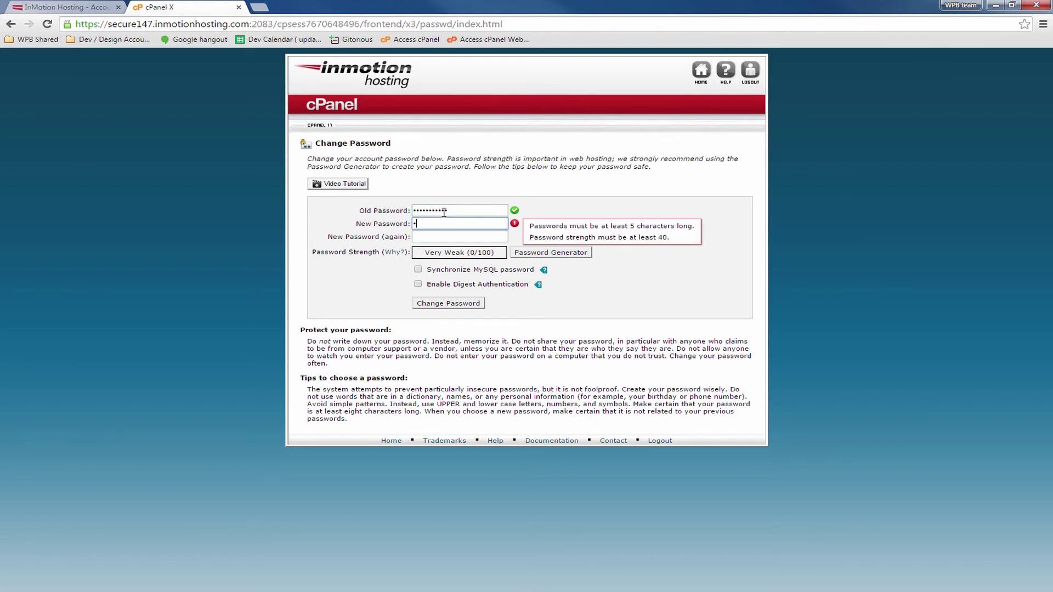
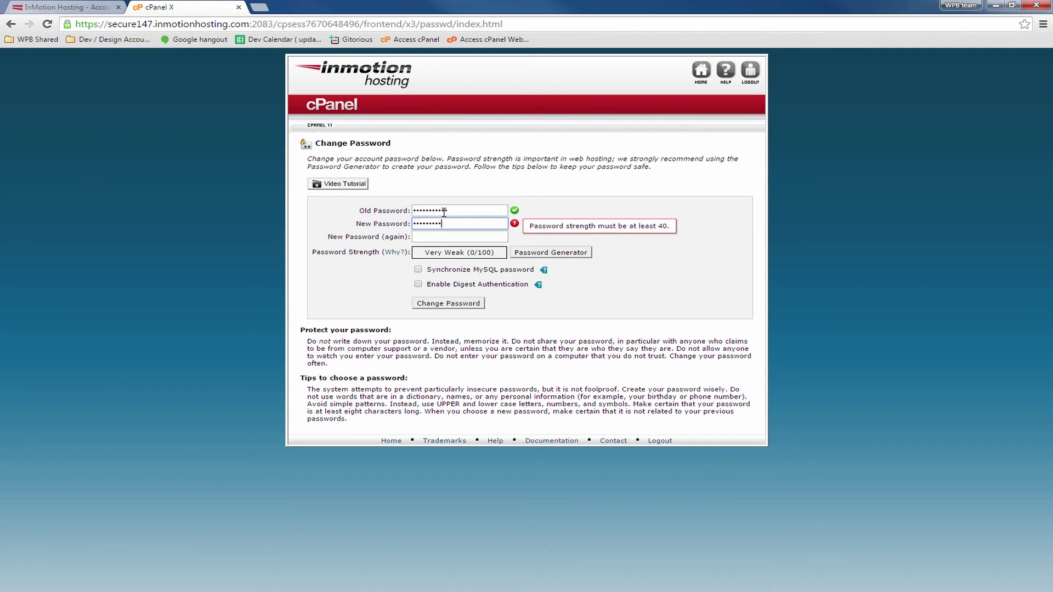
pyautogui.press('Tab')
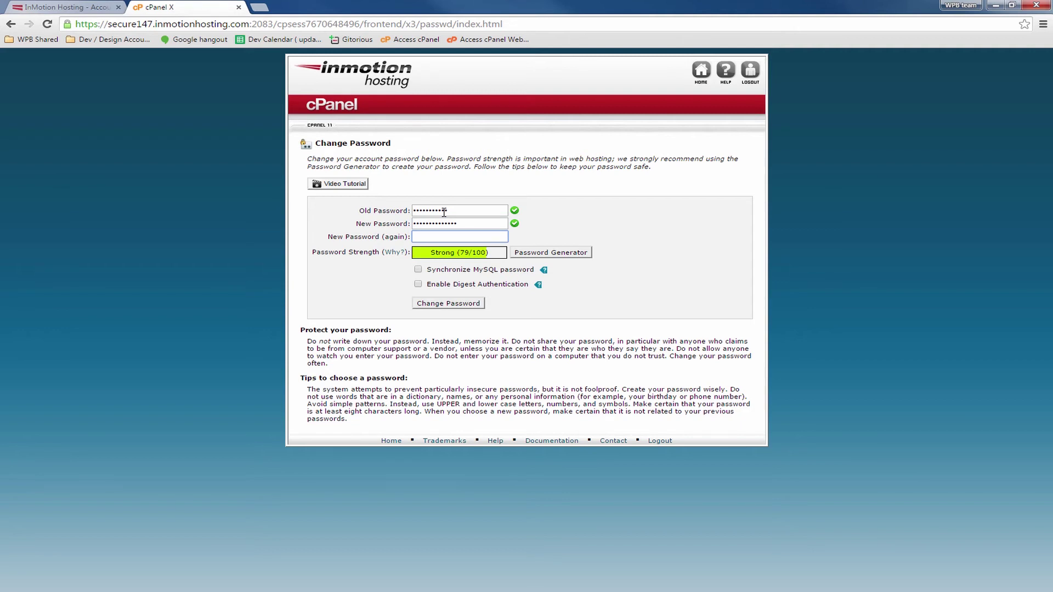
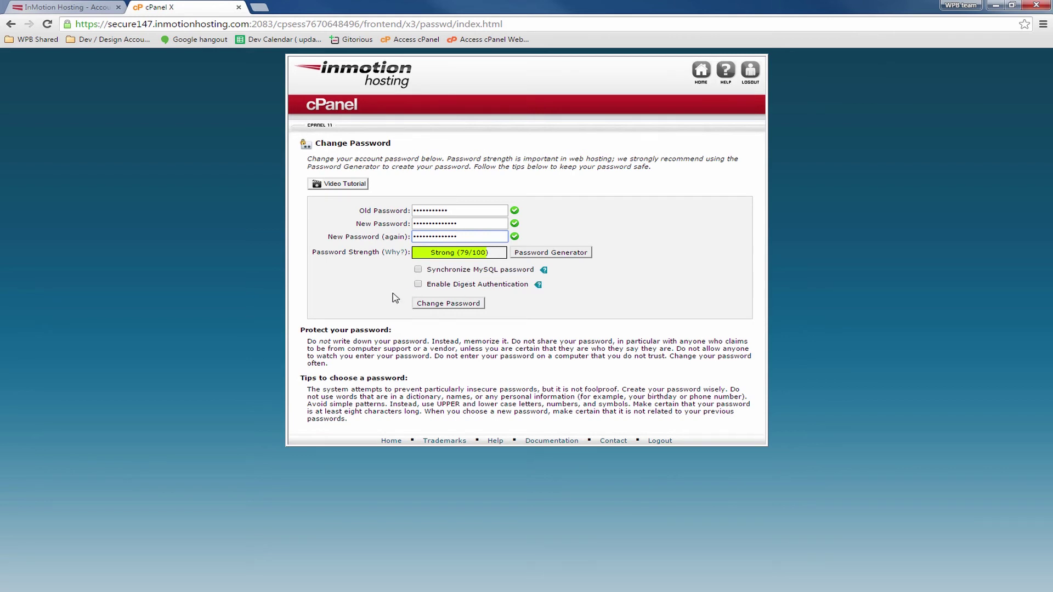
pyautogui.click(437, 305)
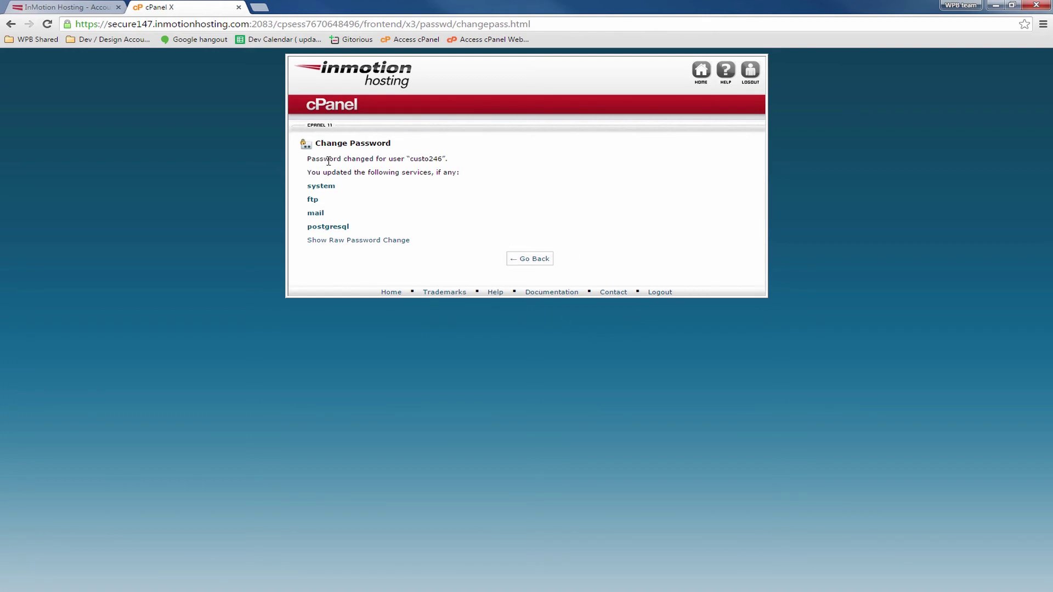
# Step: Highlight the username in cPanel's password-change confirmation
pyautogui.moveTo(450, 159); pyautogui.dragTo(451, 158)
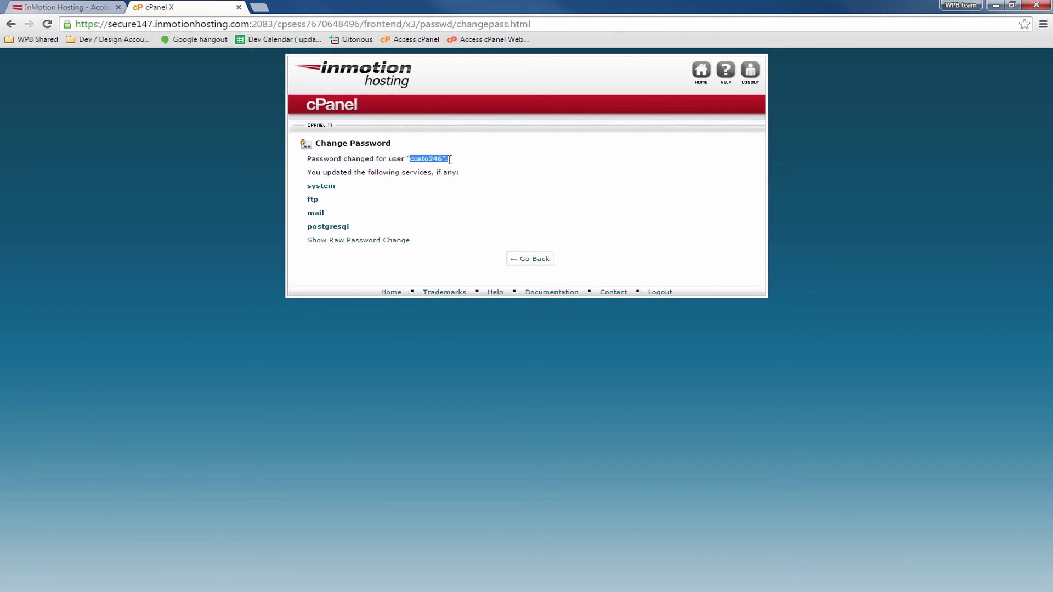